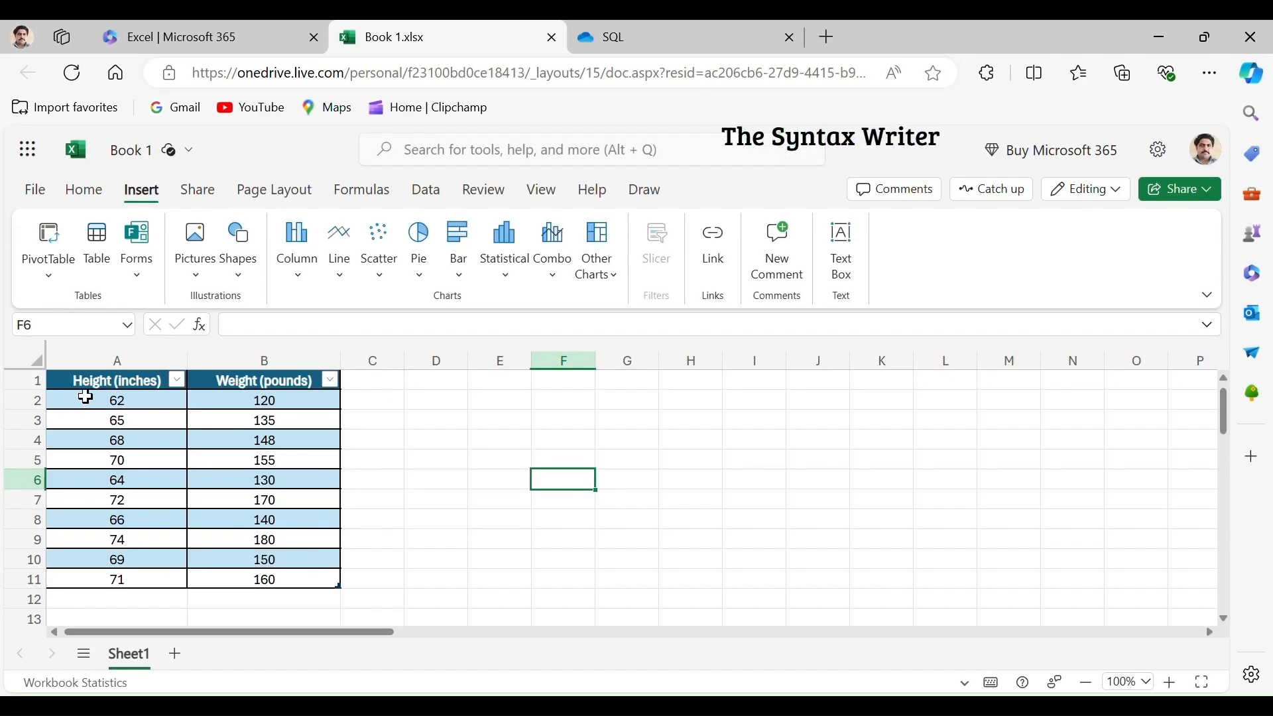
# Insert a scatter chart with markers only from the height and weight data in A1:B11
pyautogui.moveTo(77, 383); pyautogui.dragTo(298, 592)
pyautogui.click(379, 251)
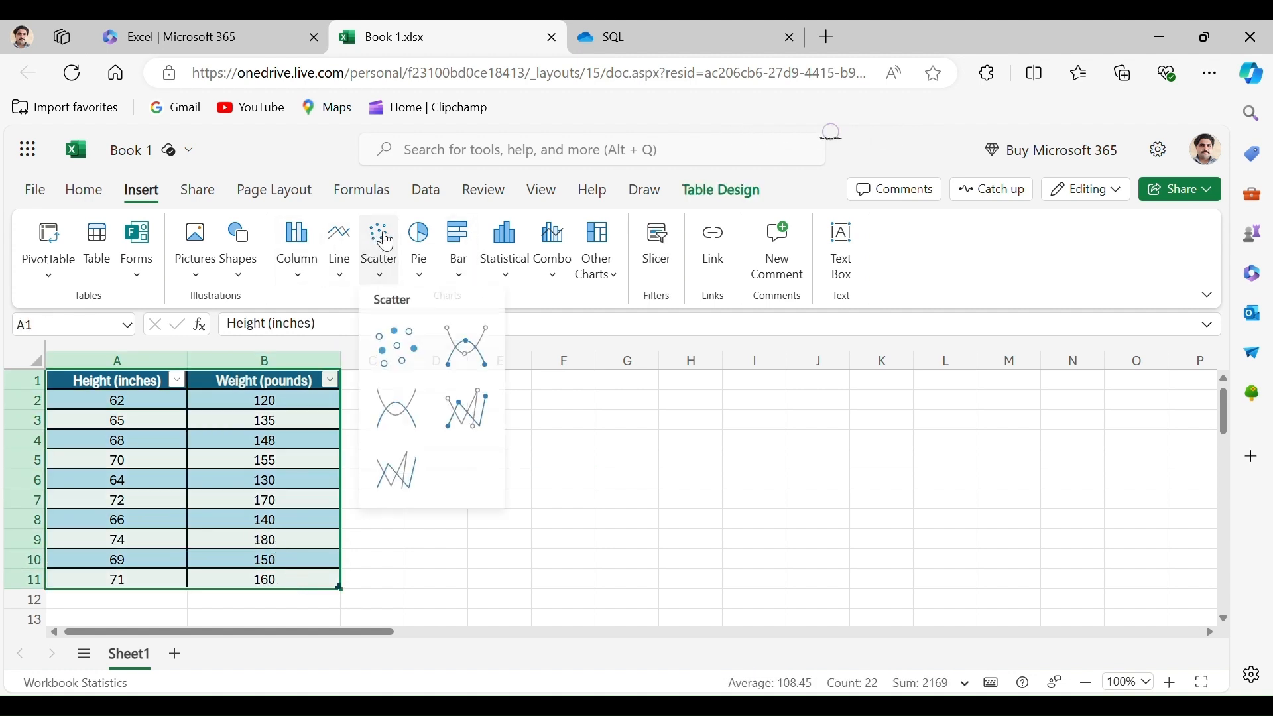
pyautogui.click(401, 370)
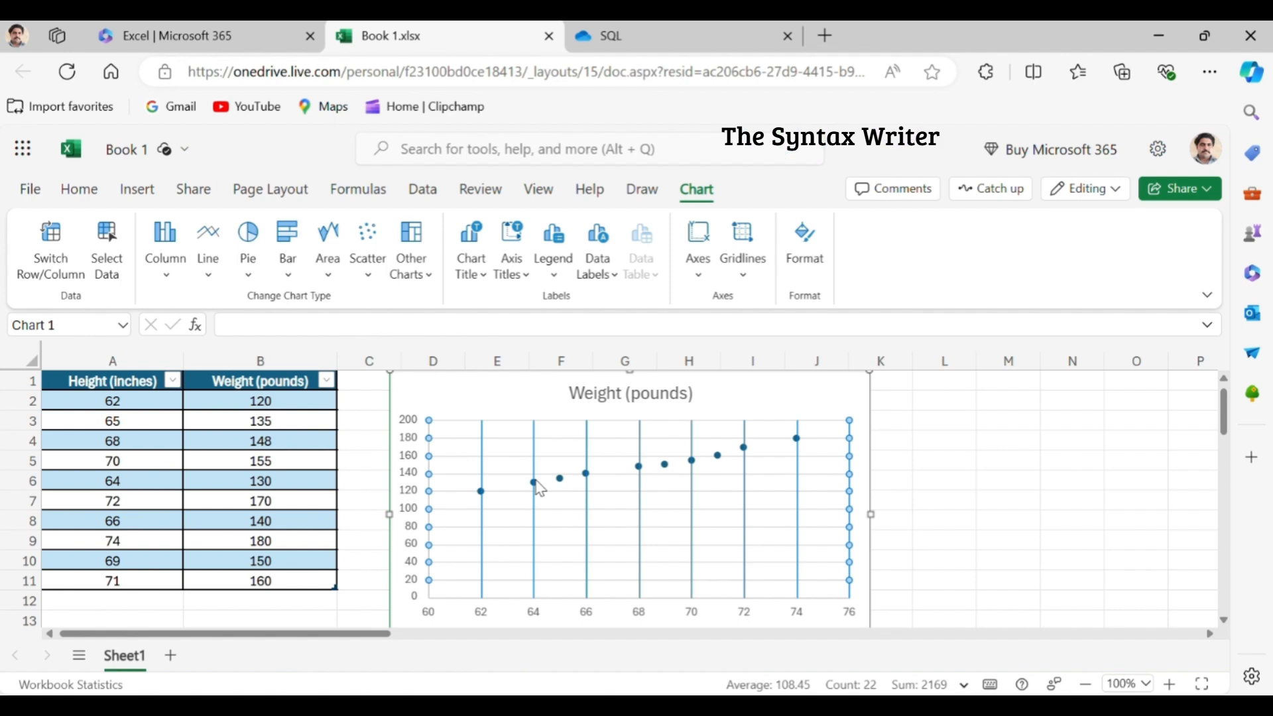
# Add a linear trendline to the weight series, with its equation and R-squared value displayed on the chart
pyautogui.rightClick(540, 489)
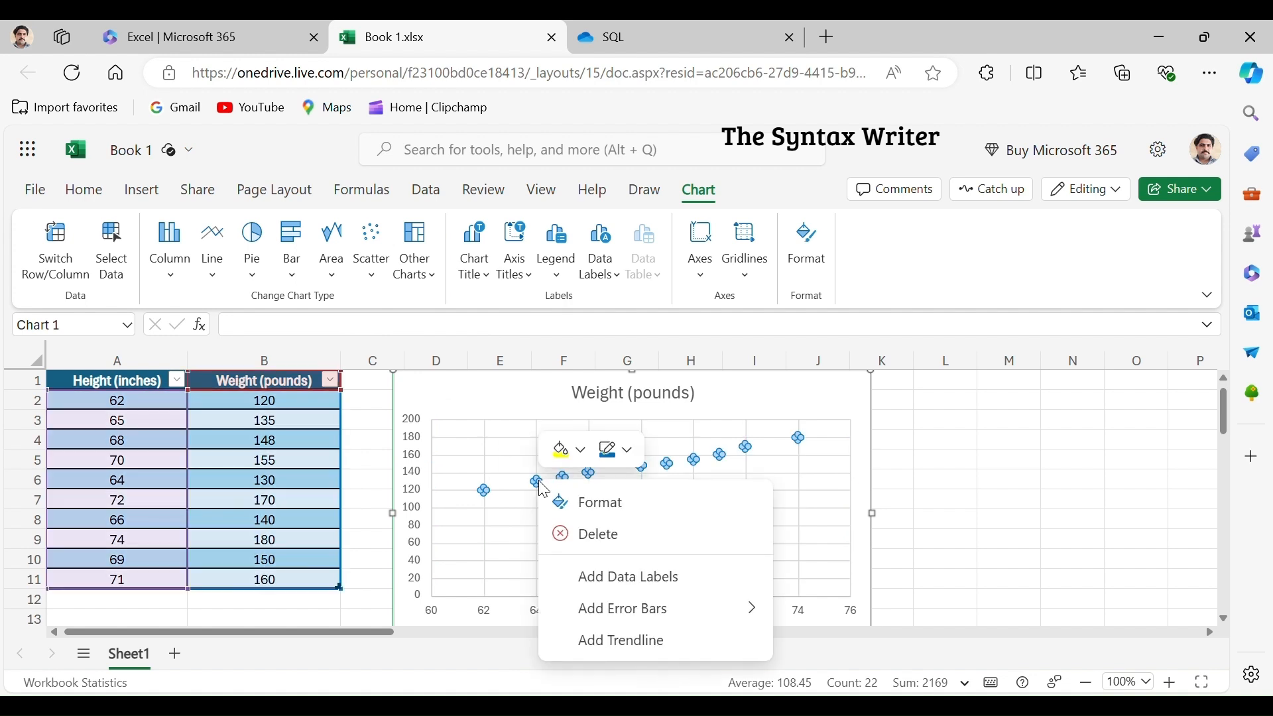
pyautogui.click(621, 644)
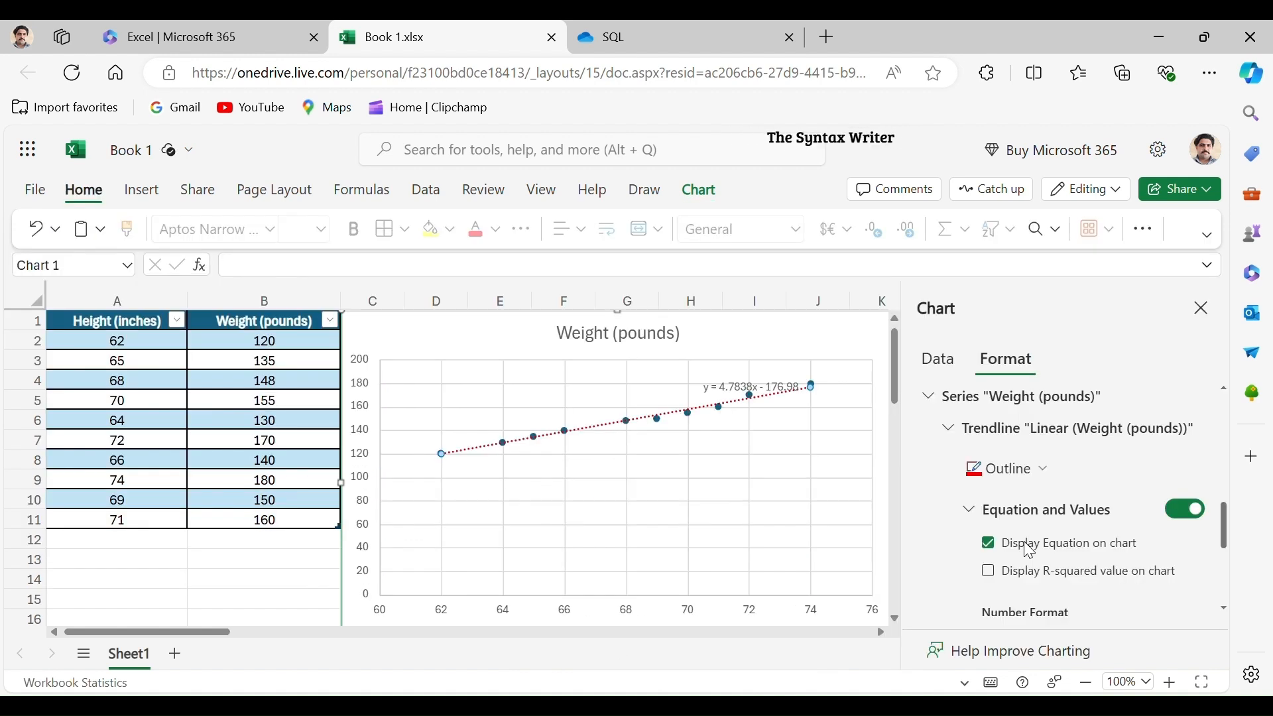
pyautogui.click(1000, 580)
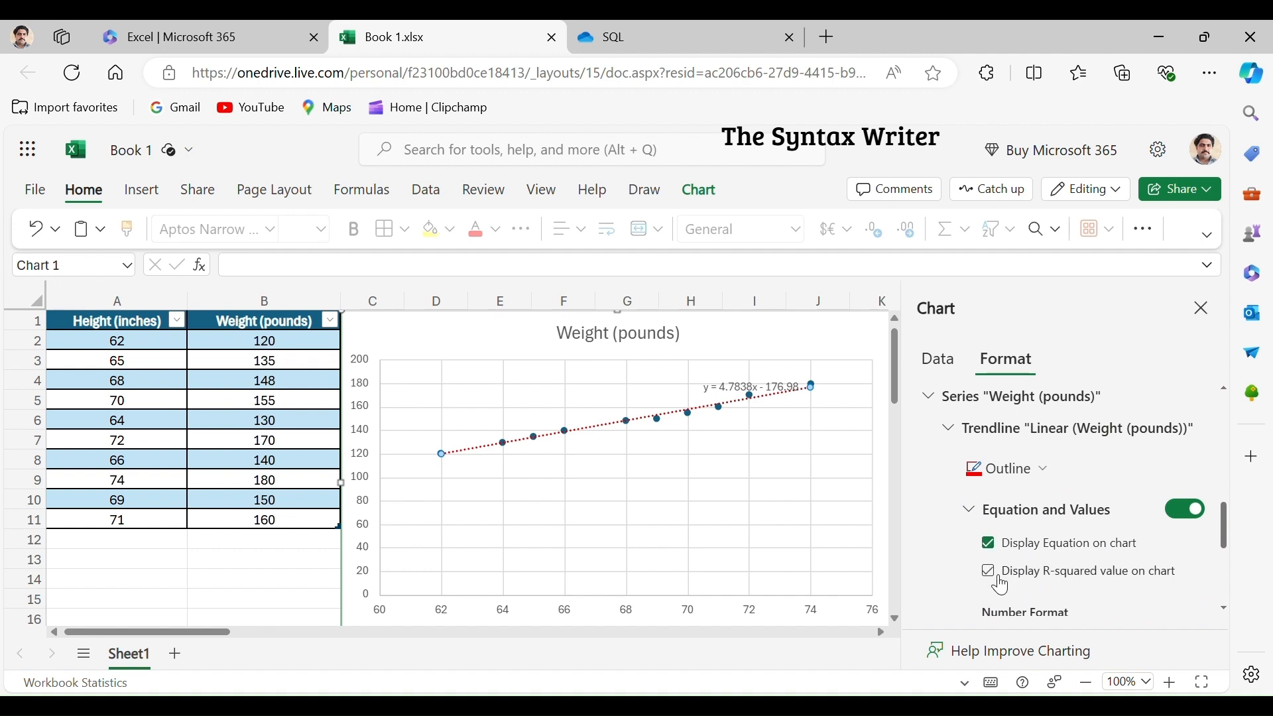
pyautogui.click(997, 567)
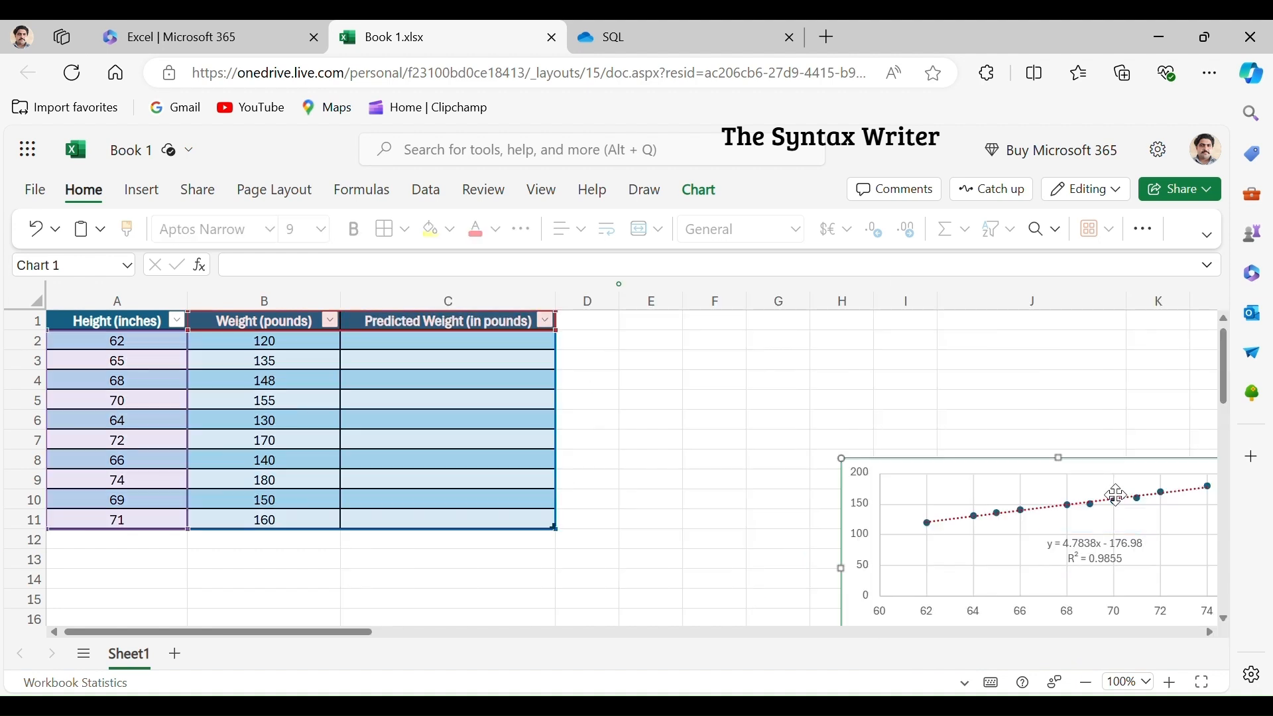
# Move the scatter chart up beside the table, directly next to the Predicted Weight column
pyautogui.moveTo(1117, 492); pyautogui.dragTo(842, 346)
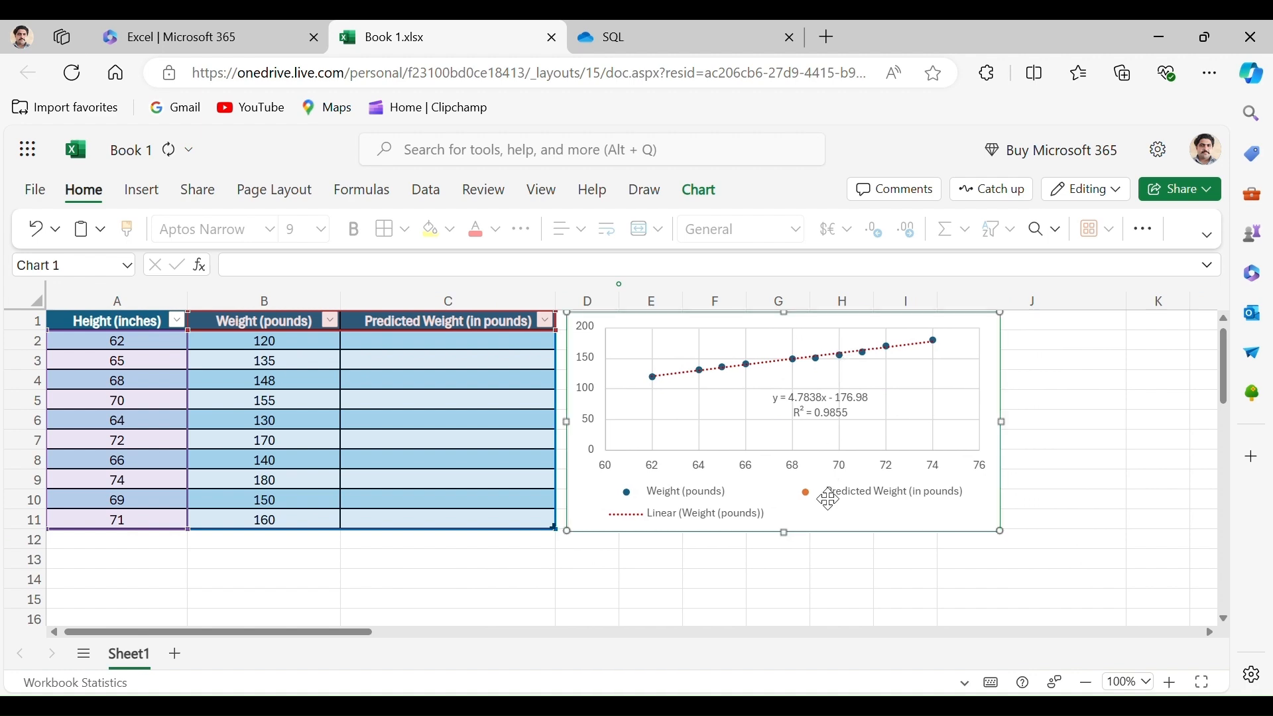
pyautogui.click(742, 566)
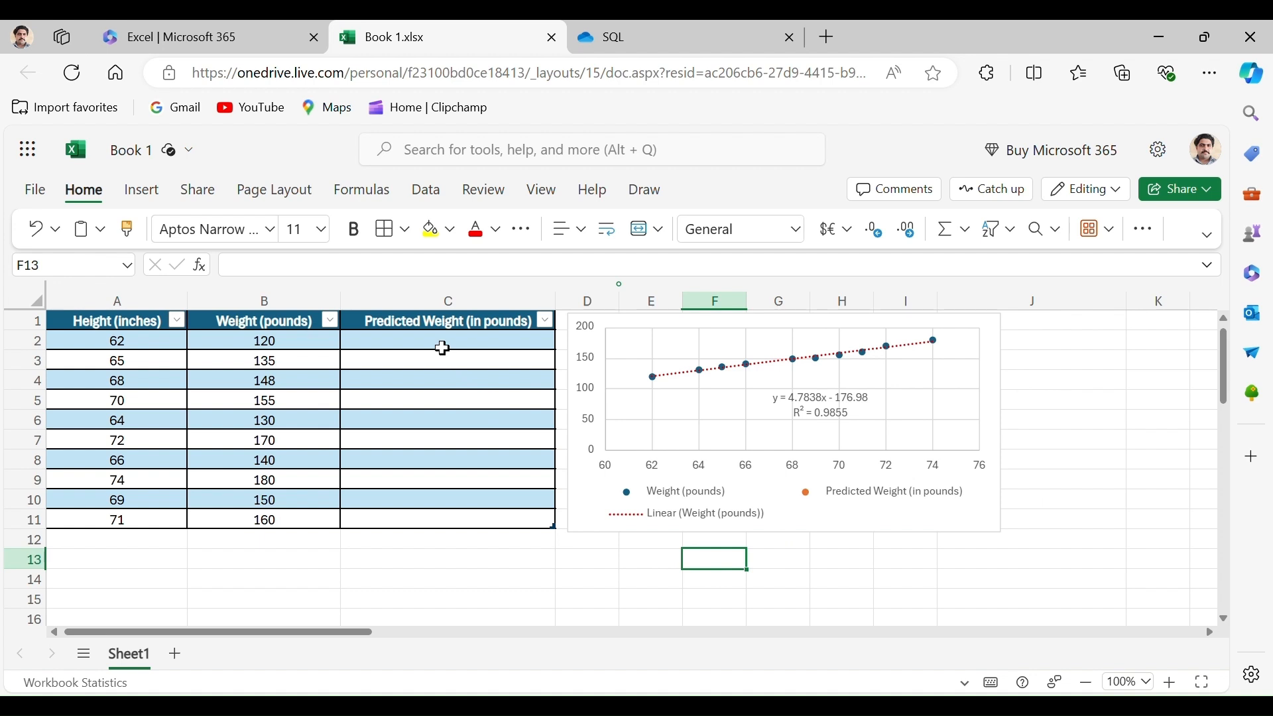
# Enter the trendline formula =4.7838 * A2 - 176.98 in C2 to fill the Predicted Weight column
pyautogui.click(443, 348)
pyautogui.write('=4.7838 * A2 - 176.98')
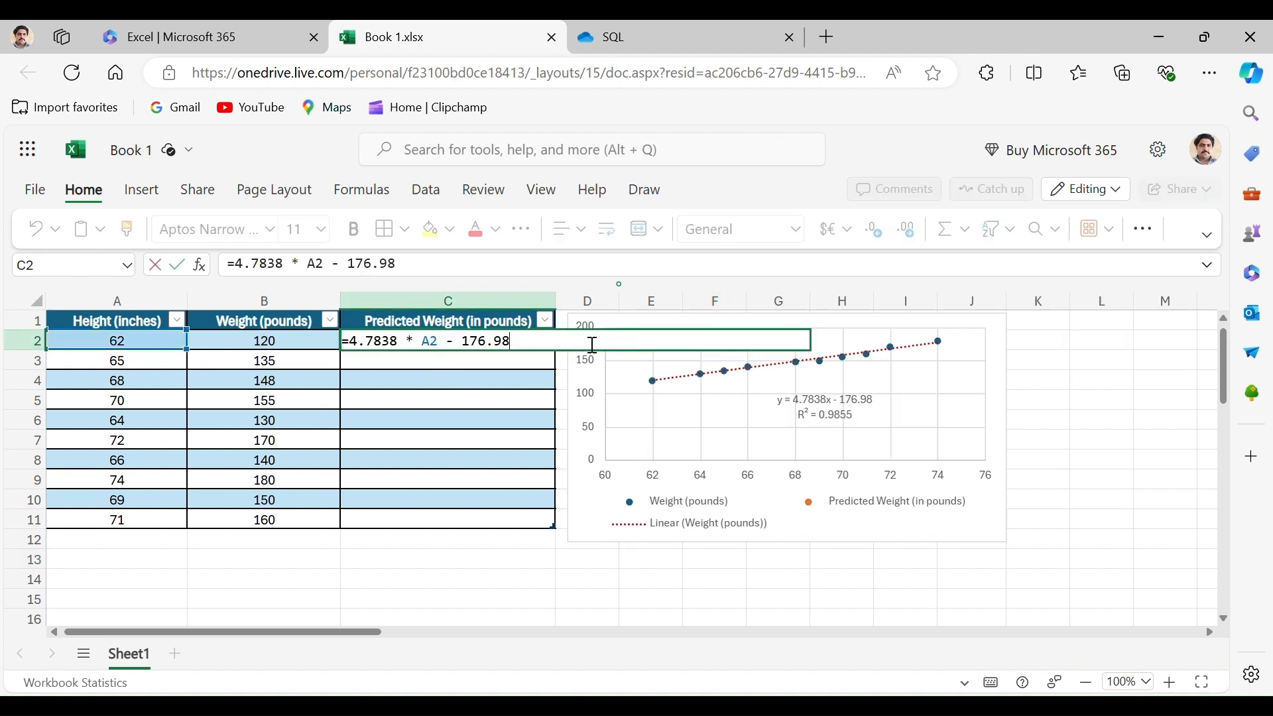
pyautogui.click(514, 387)
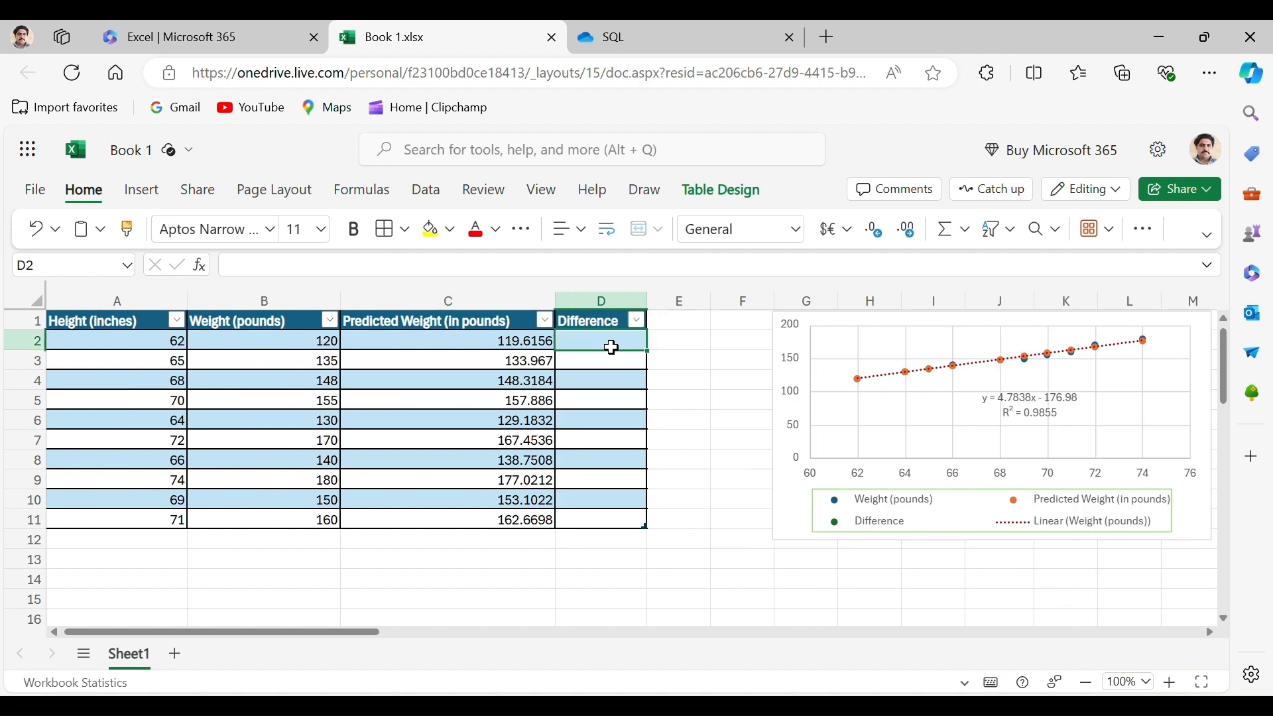
# Enter the formula =B2-C2 in D2 to fill the Difference column
pyautogui.write('=')
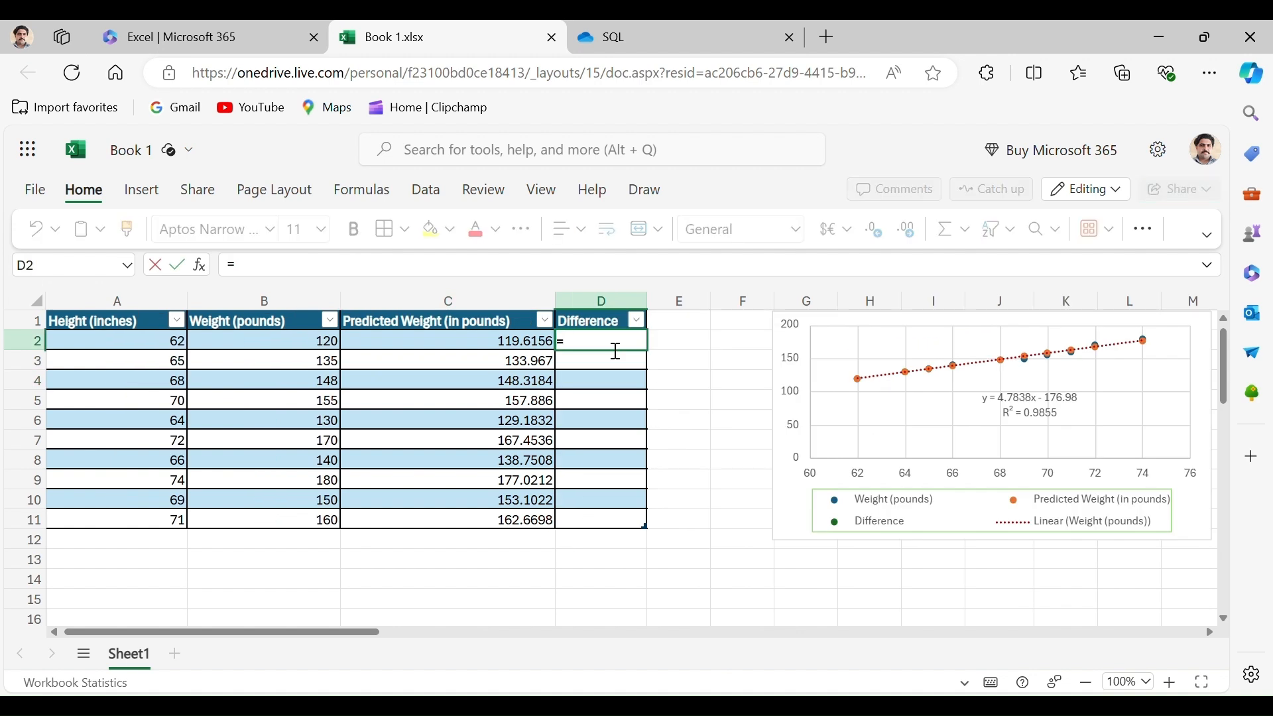
pyautogui.write('B')
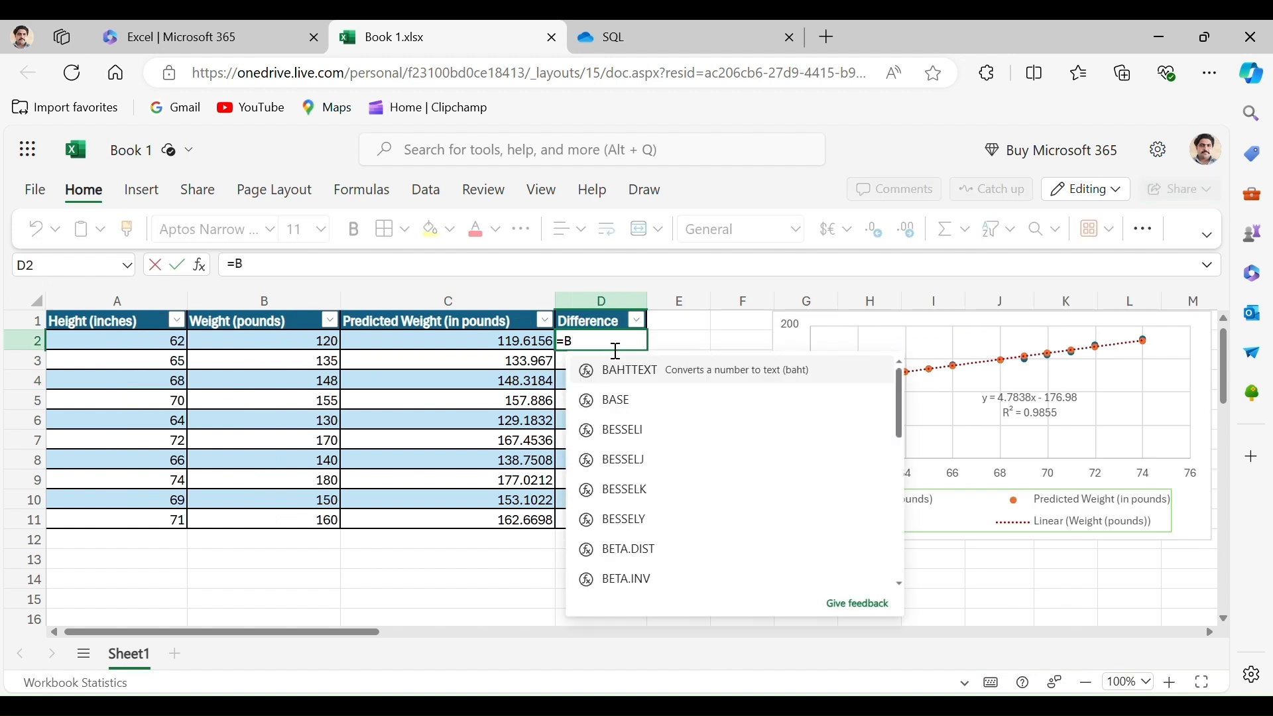
pyautogui.write('2')
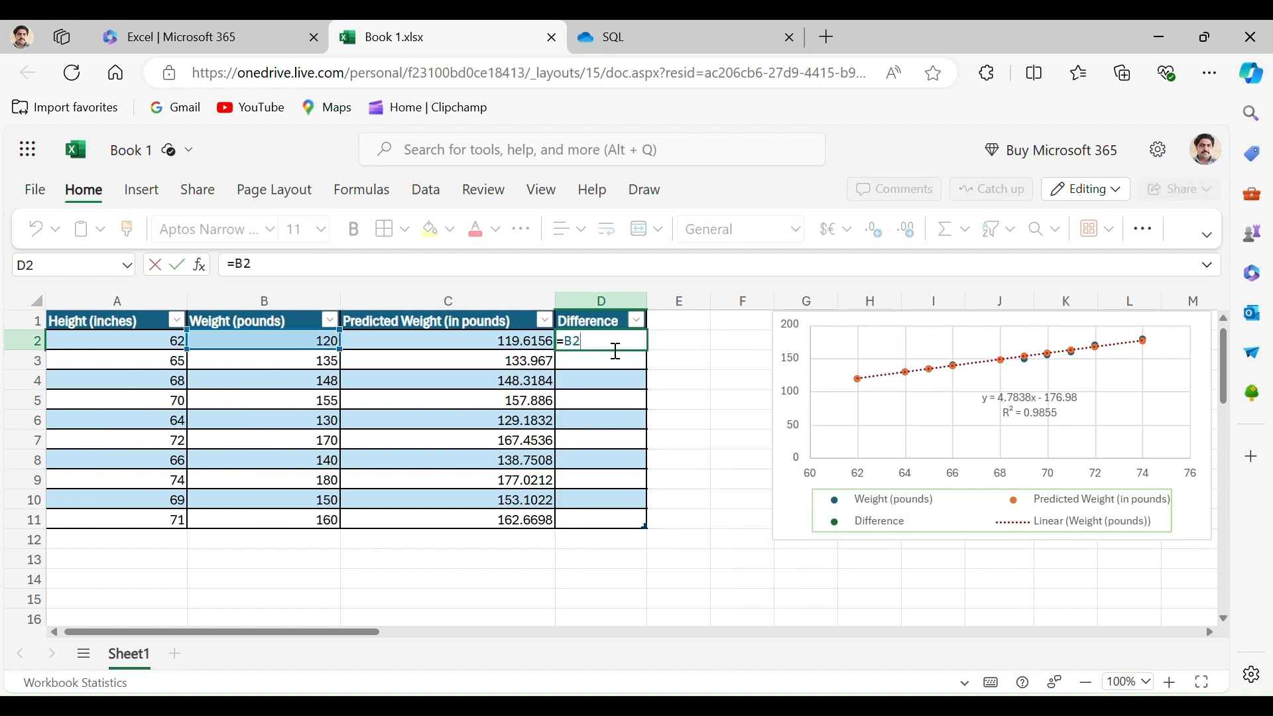
pyautogui.write('-C2')
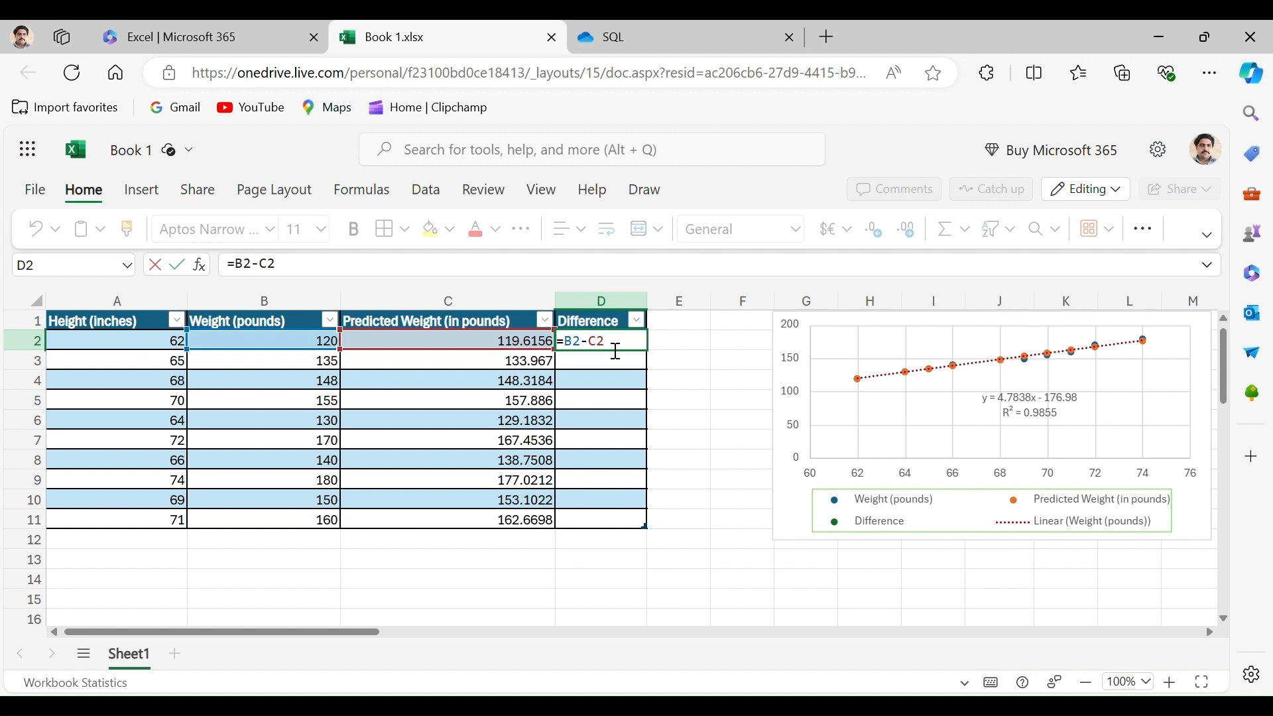
pyautogui.press('Return')
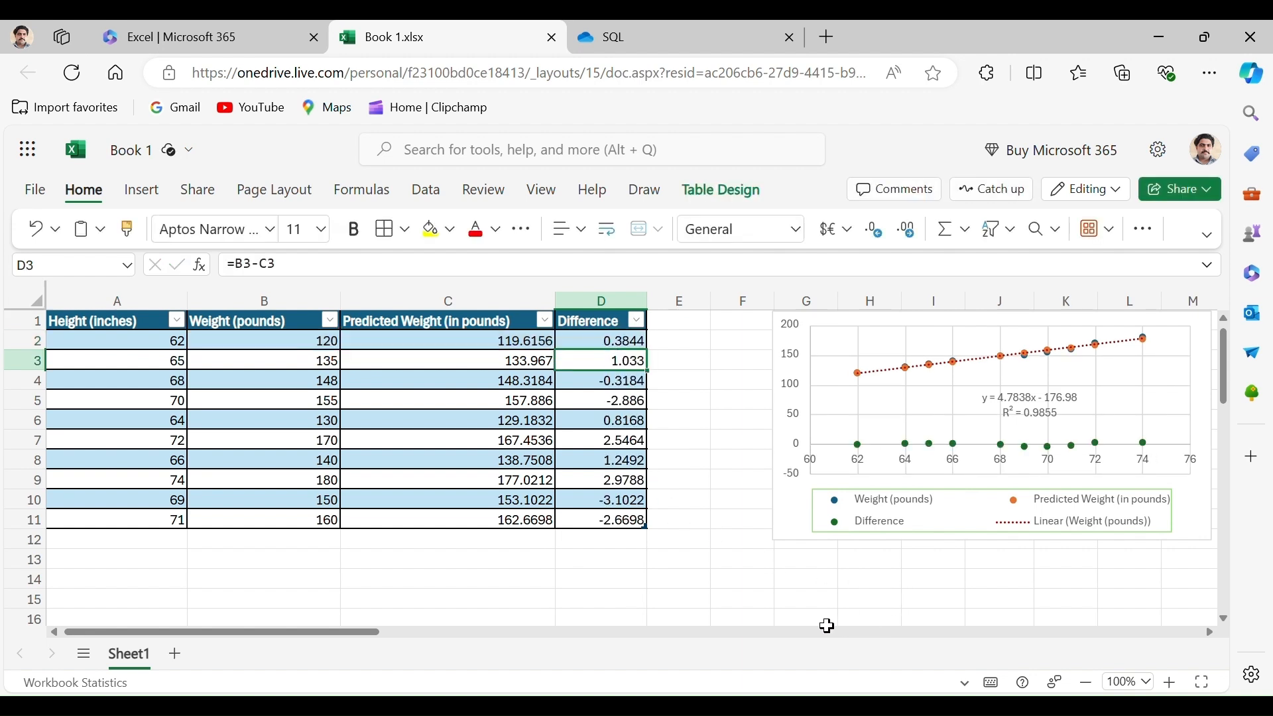
# Move the chart closer to the table so that it sits directly beside the Difference column
pyautogui.moveTo(980, 384); pyautogui.dragTo(867, 370)
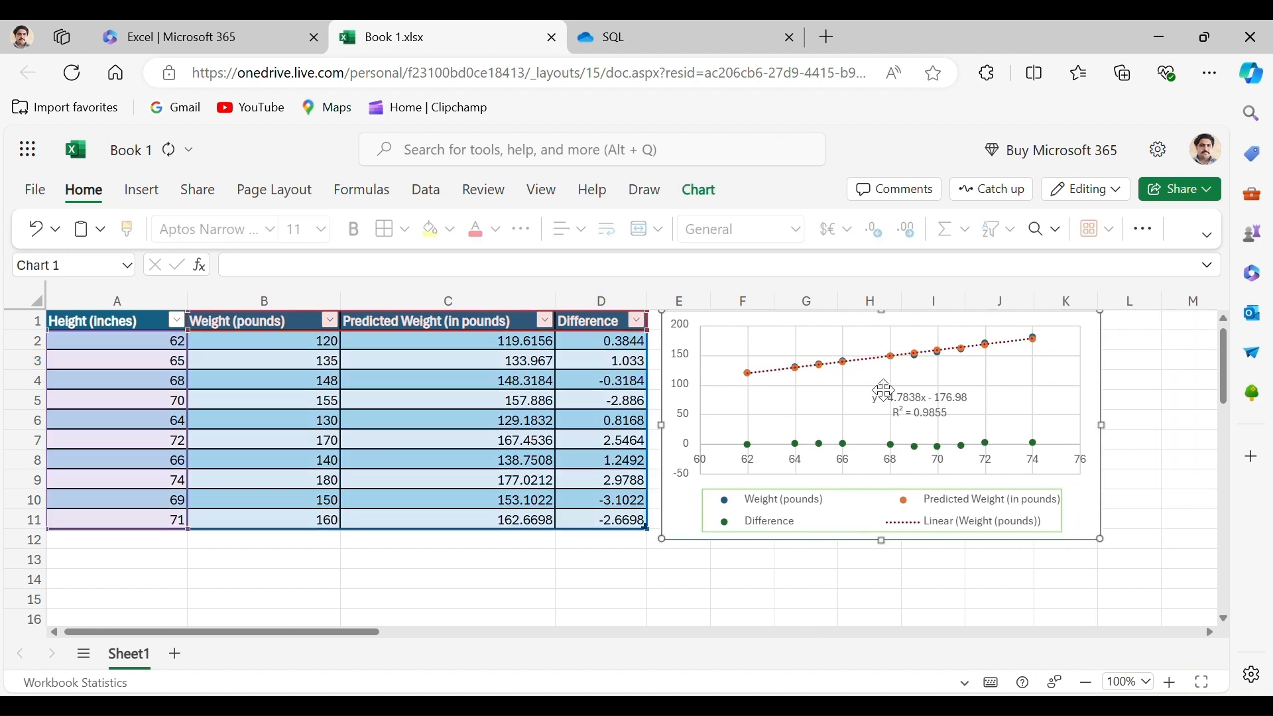
pyautogui.click(892, 609)
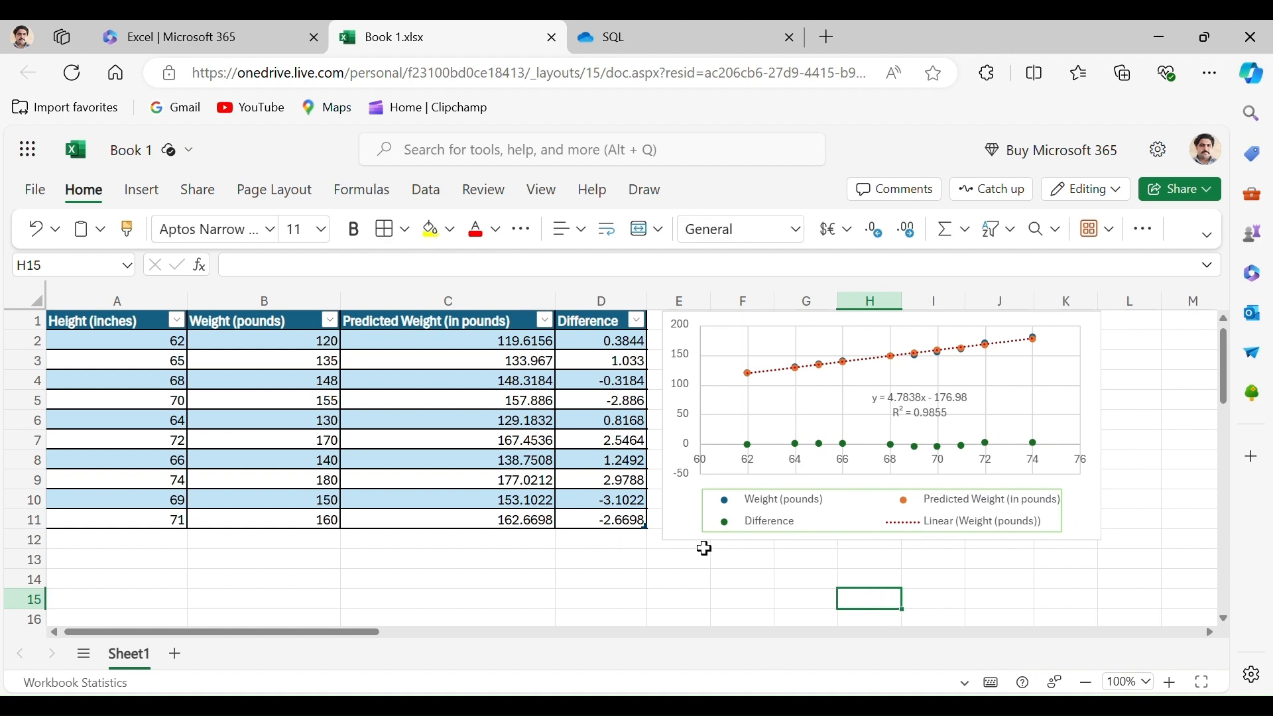
pyautogui.scroll(-2, 703, 549)
pyautogui.scroll(2, 702, 549)
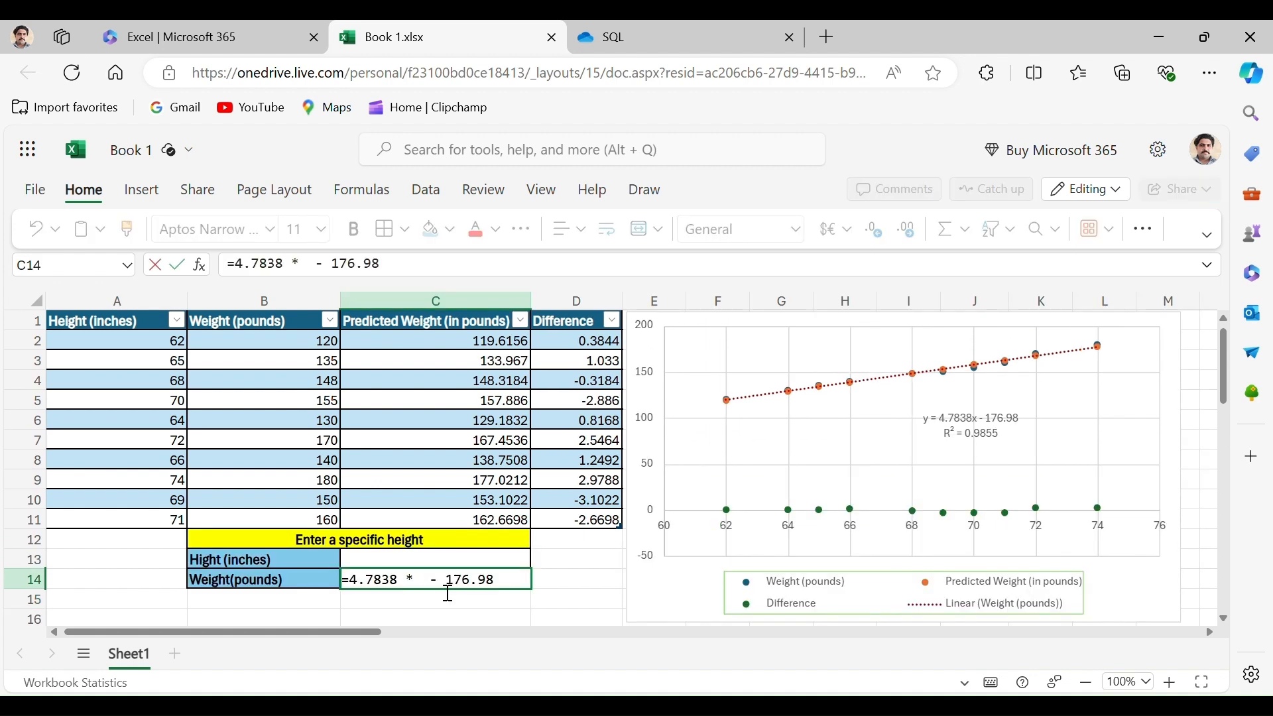
# Complete the weight formula in C14 as =4.7838 * C13 - 176.98 and enter a height of 65 inches in C13
pyautogui.click(429, 560)
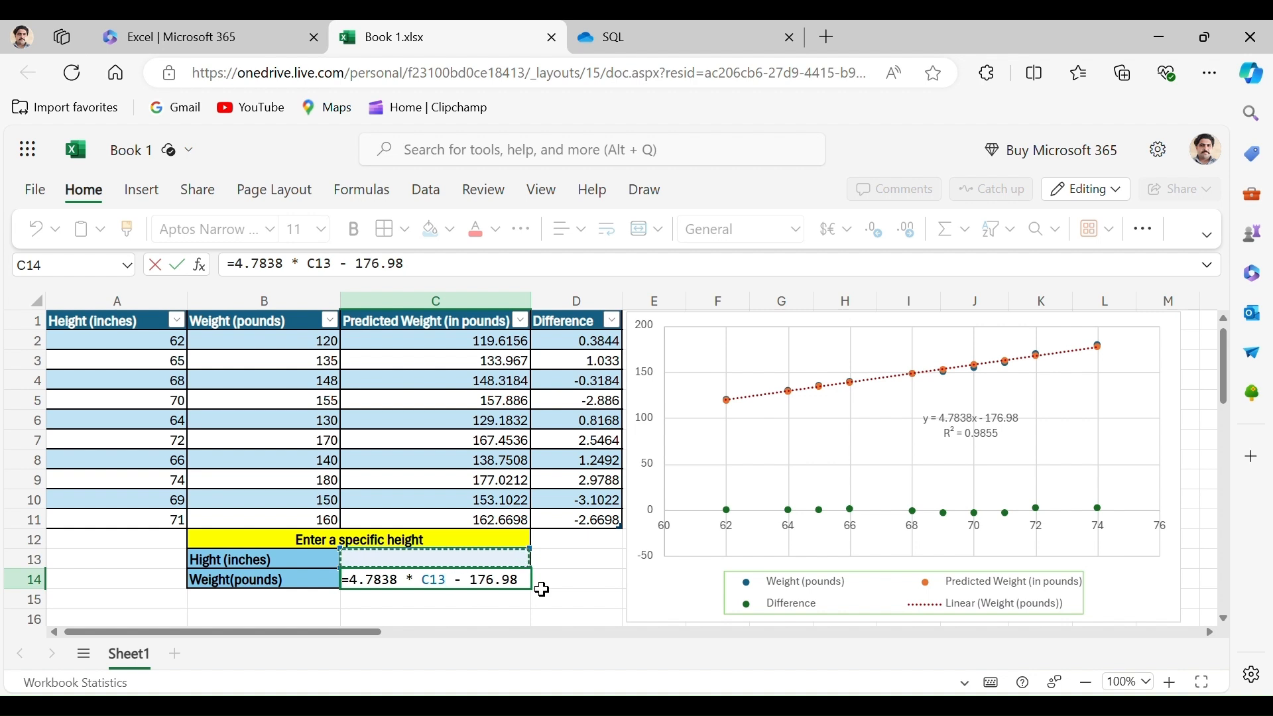
pyautogui.press('Return')
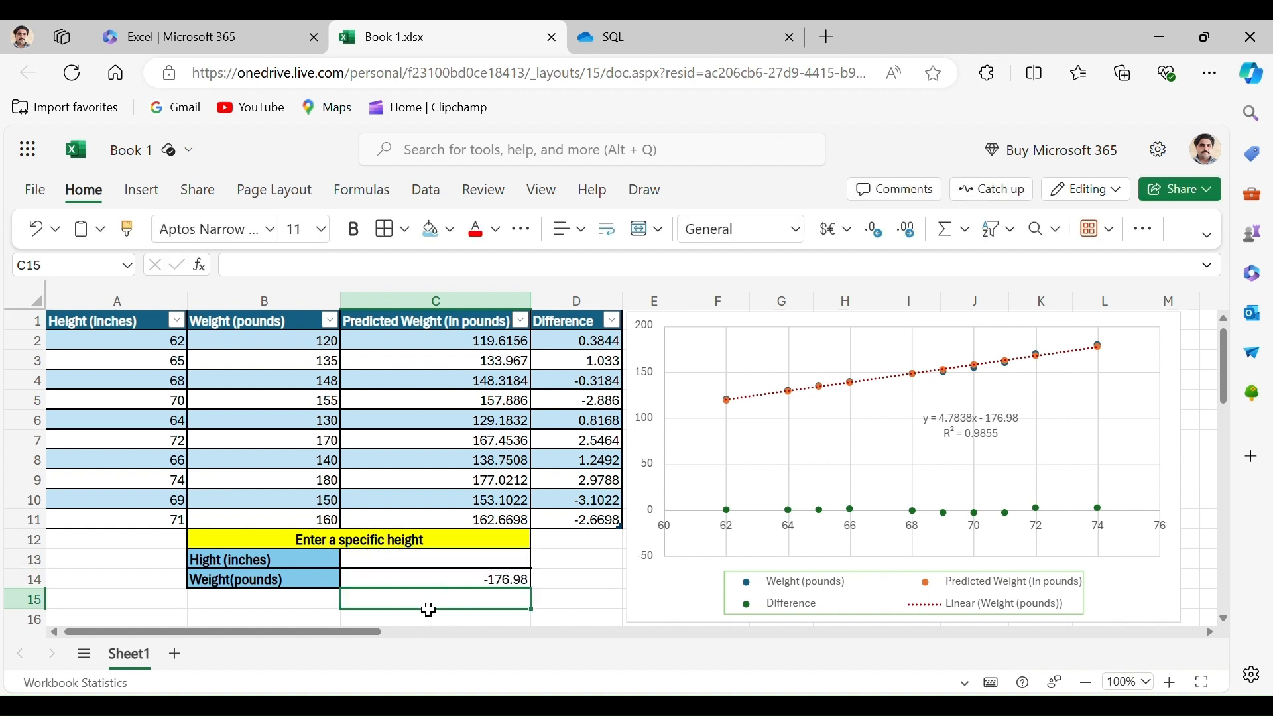
pyautogui.click(390, 564)
pyautogui.click(406, 585)
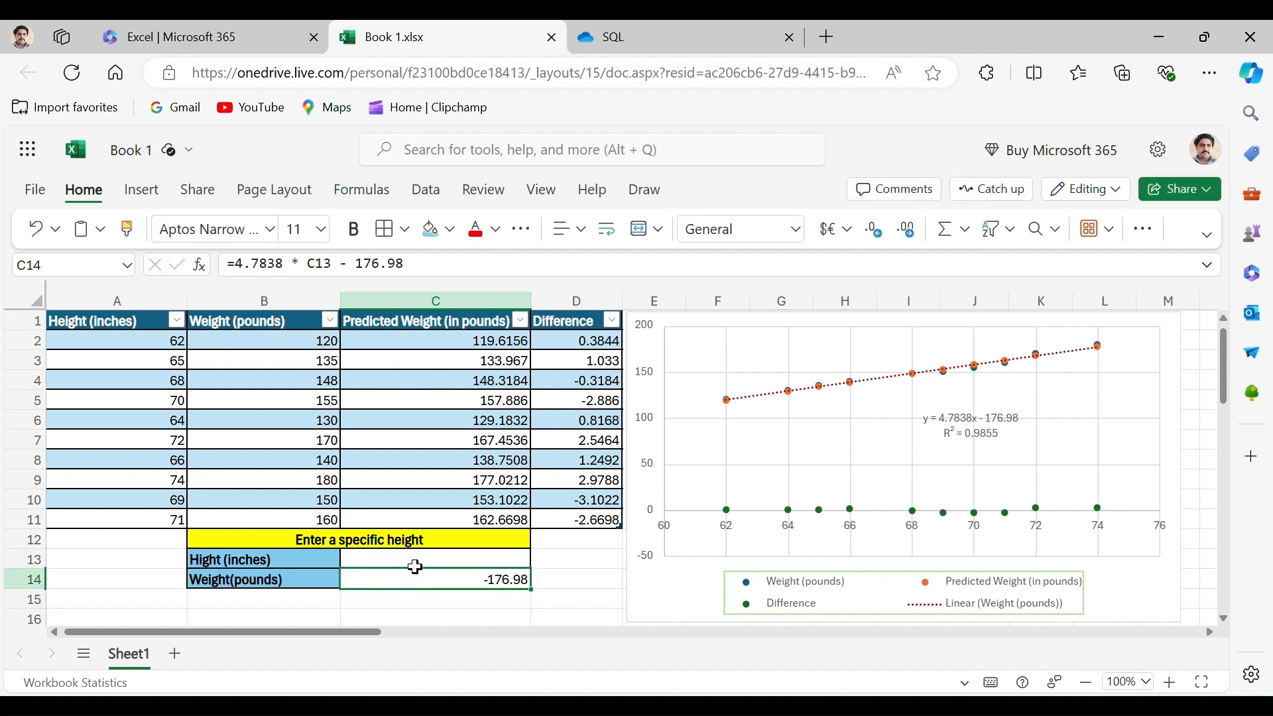
pyautogui.click(415, 566)
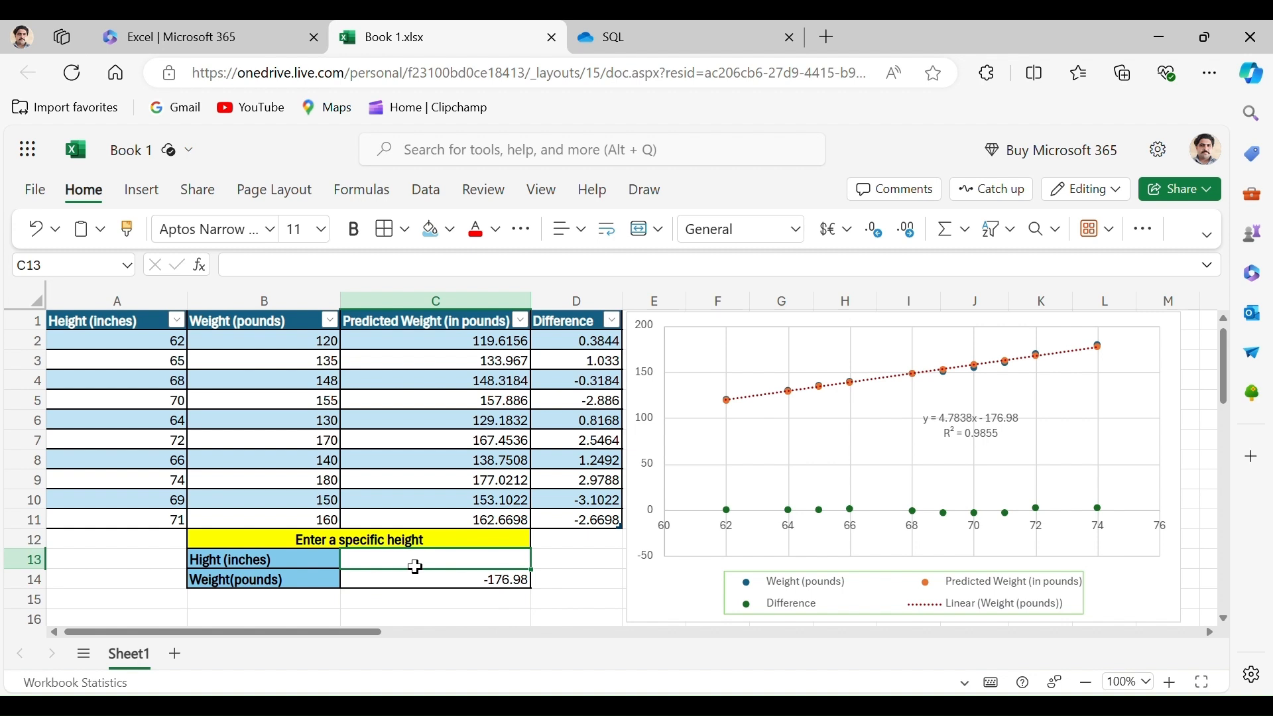
pyautogui.click(429, 599)
pyautogui.click(448, 568)
pyautogui.write('65')
pyautogui.press('Return')
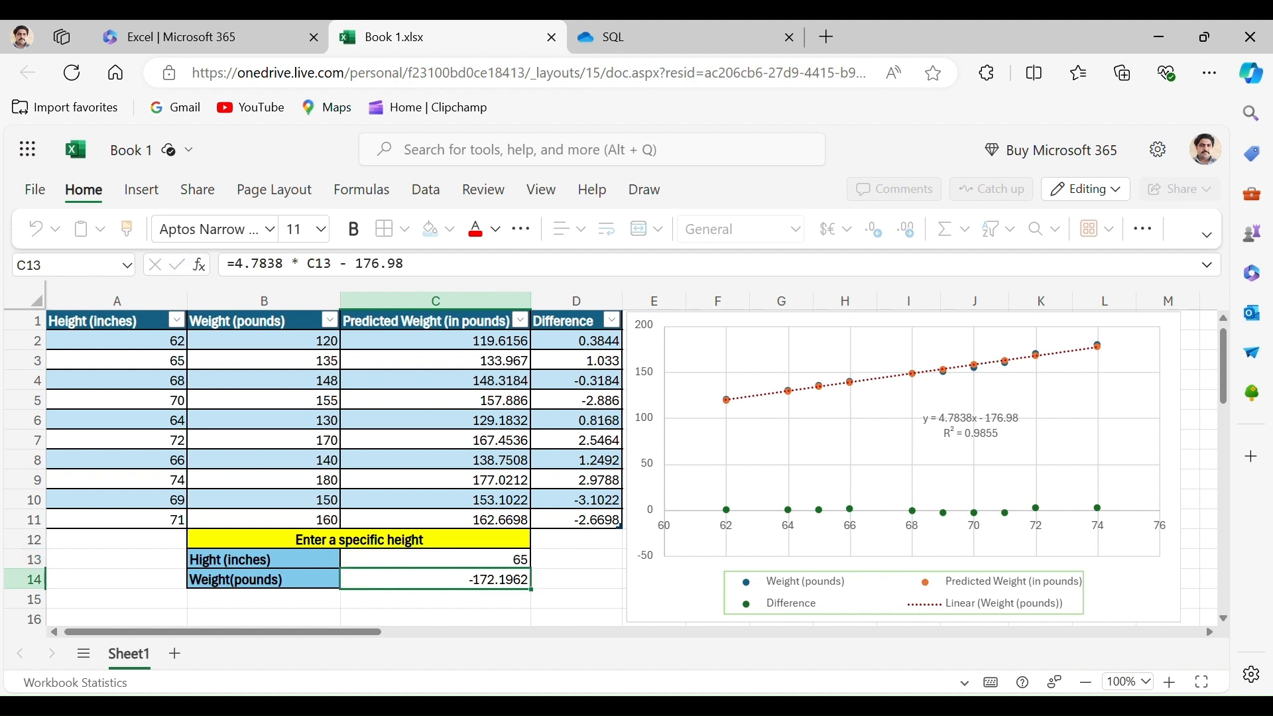
# Fill the height input cell C13 with light grey and set the Weight(pounds) label's font to dark orange
pyautogui.click(441, 562)
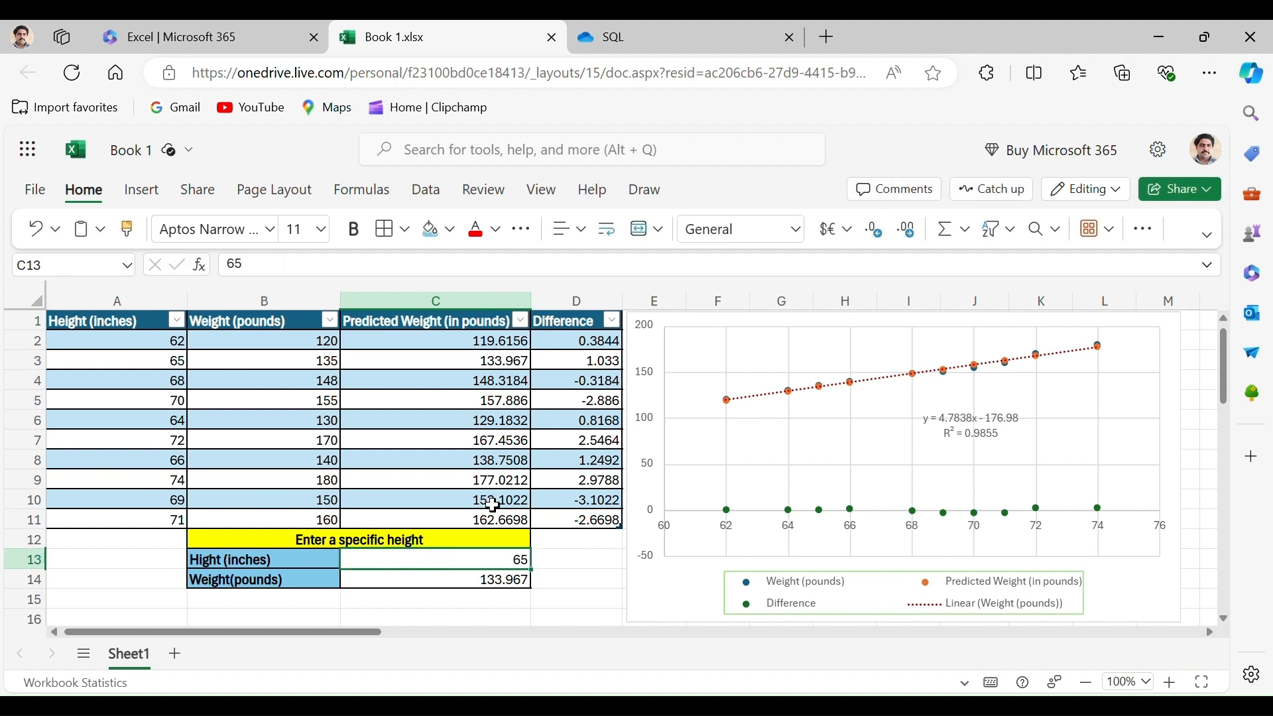
pyautogui.click(452, 229)
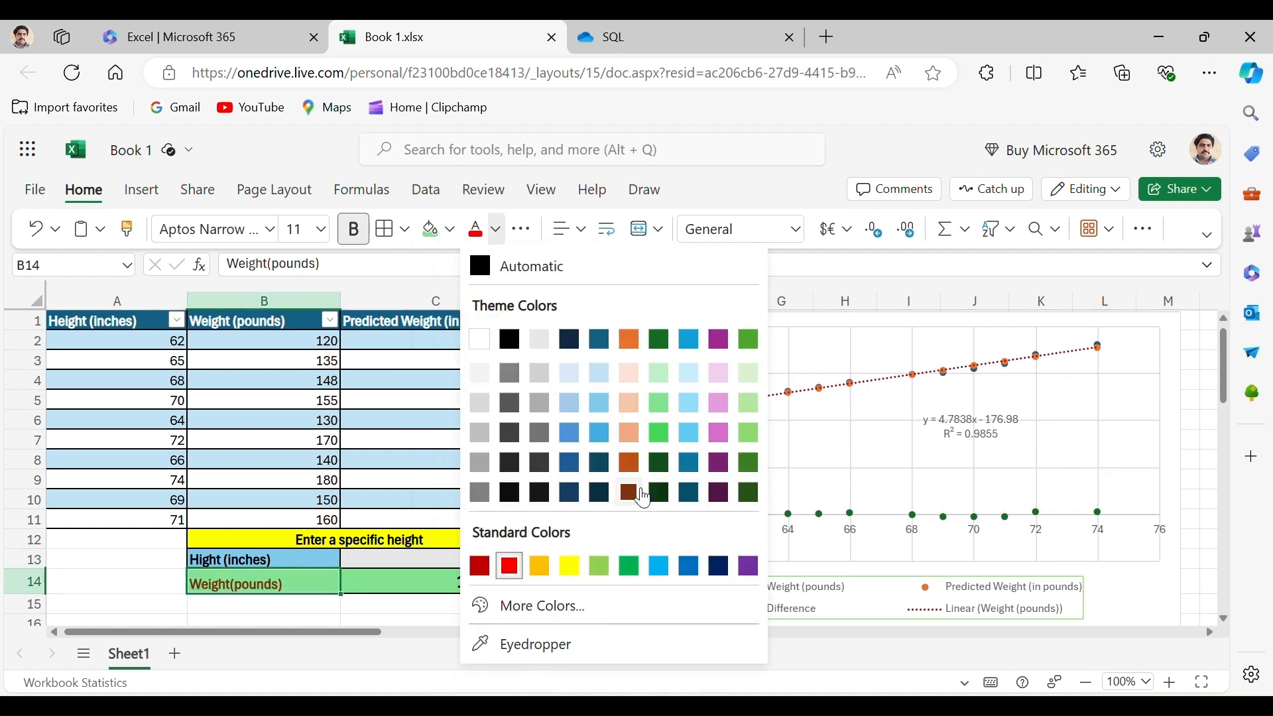
pyautogui.click(643, 496)
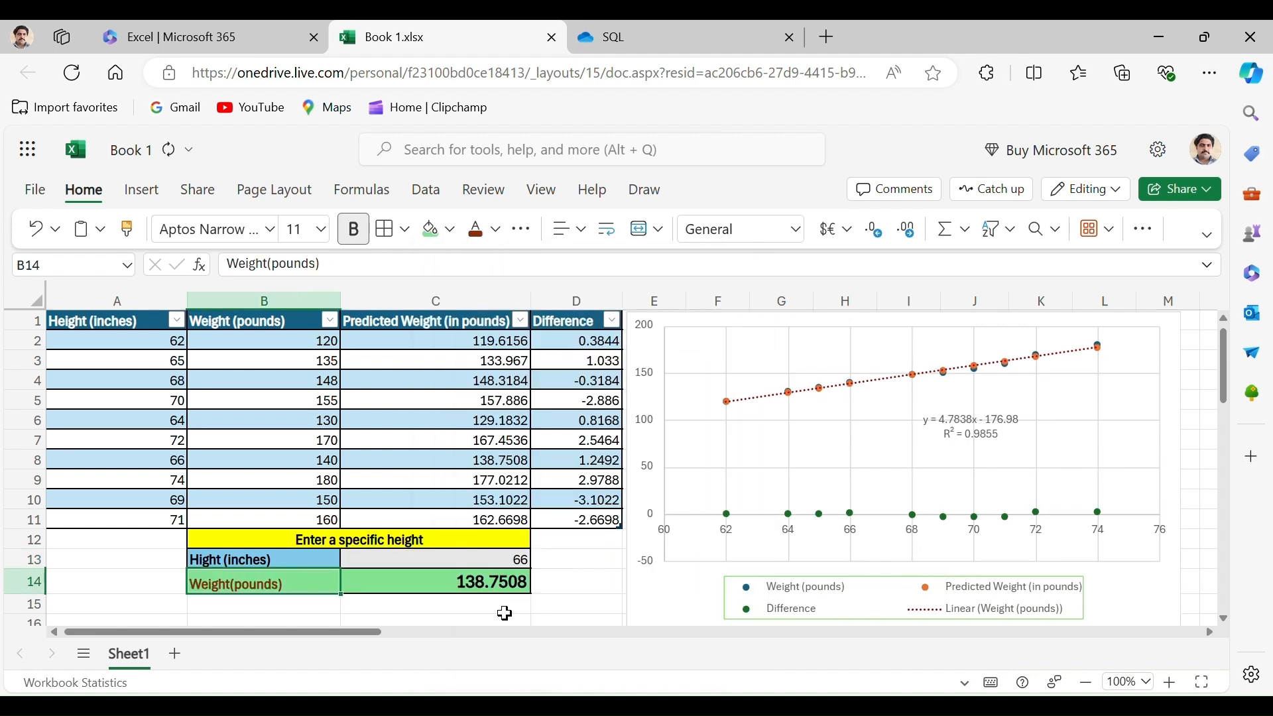
# Set the font color of the predicted weight result in C14 to standard red
pyautogui.click(508, 583)
pyautogui.click(497, 230)
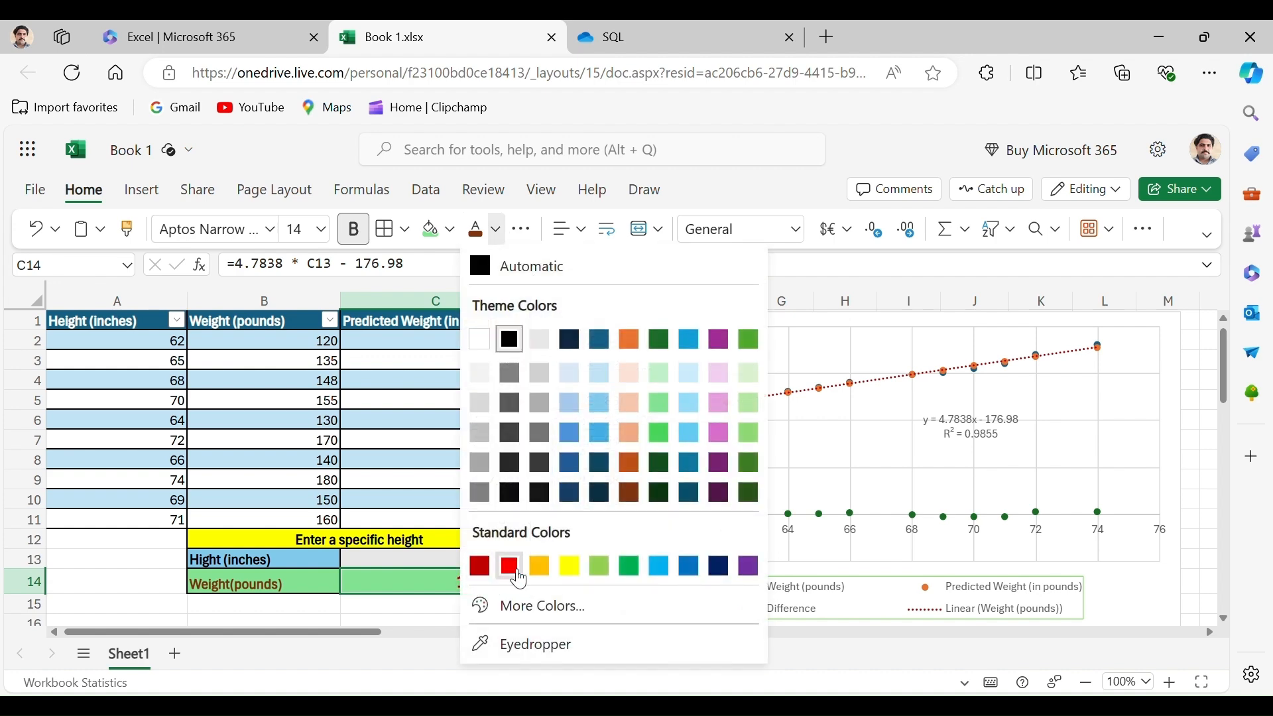
pyautogui.click(494, 569)
# Enter the heights 73, 59 and 71 inches in C13 one after another to predict the weight for each
pyautogui.press('Up')
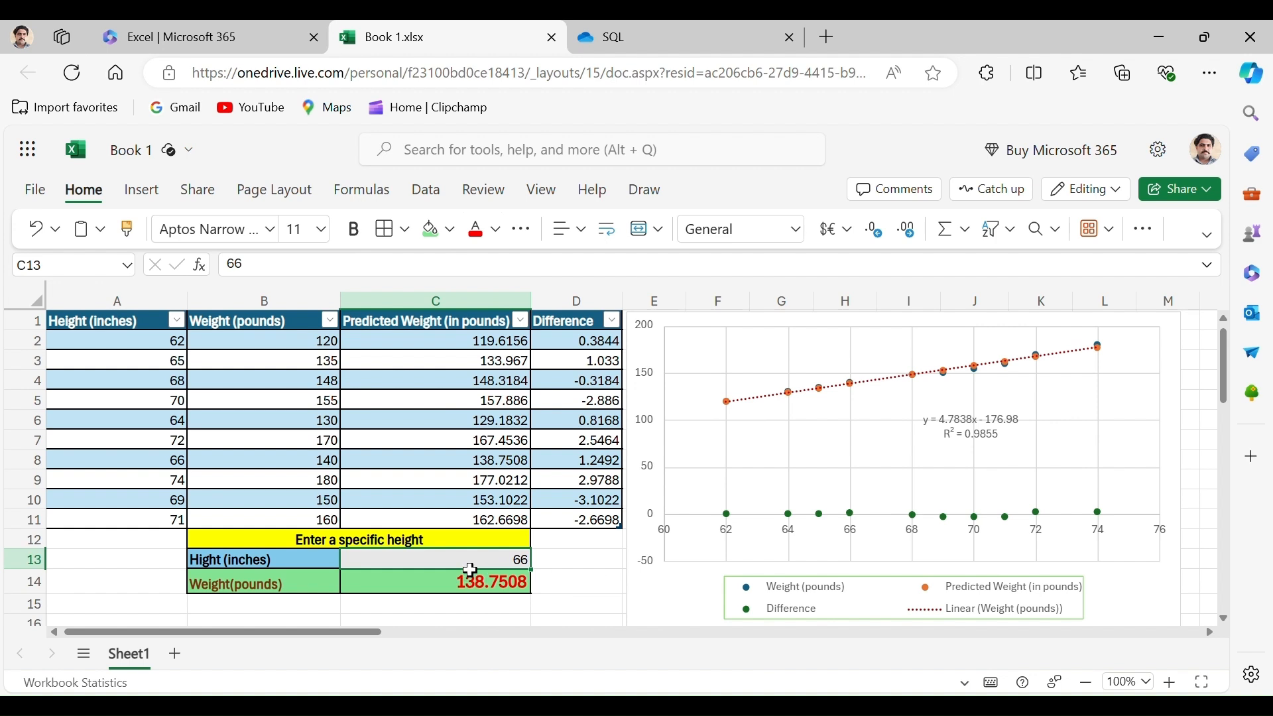
pyautogui.write('73')
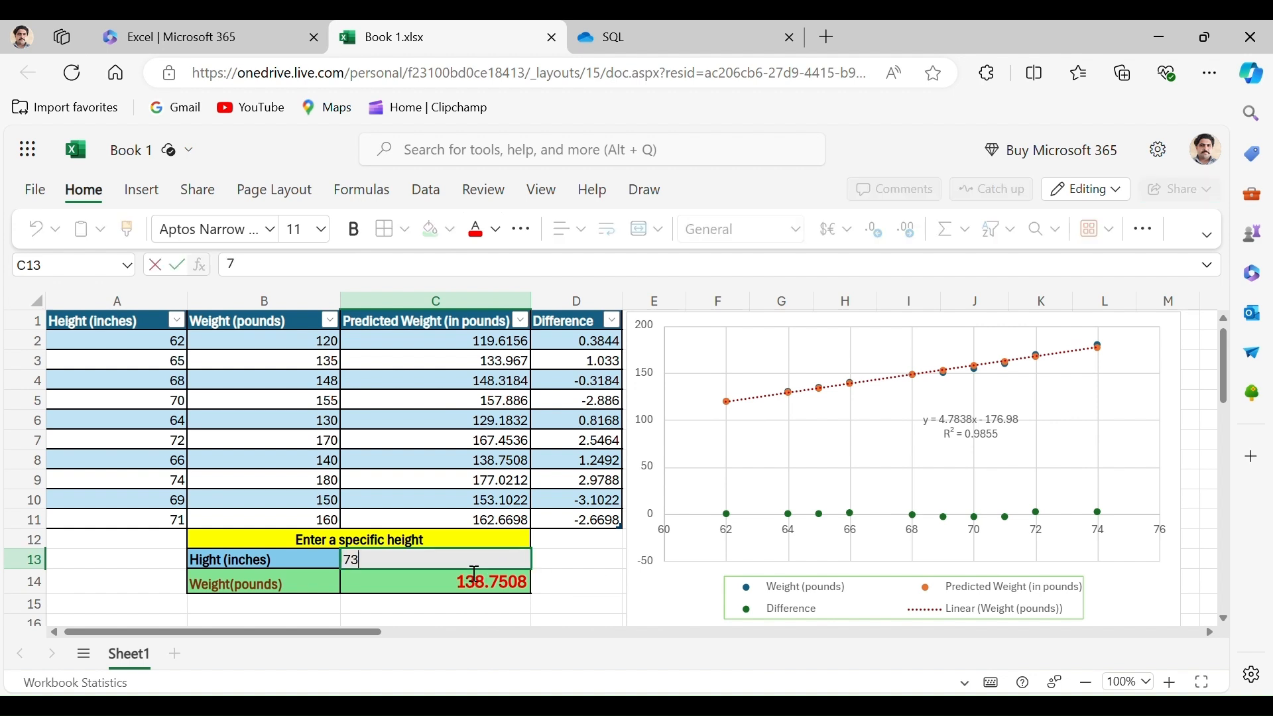
pyautogui.press('Return')
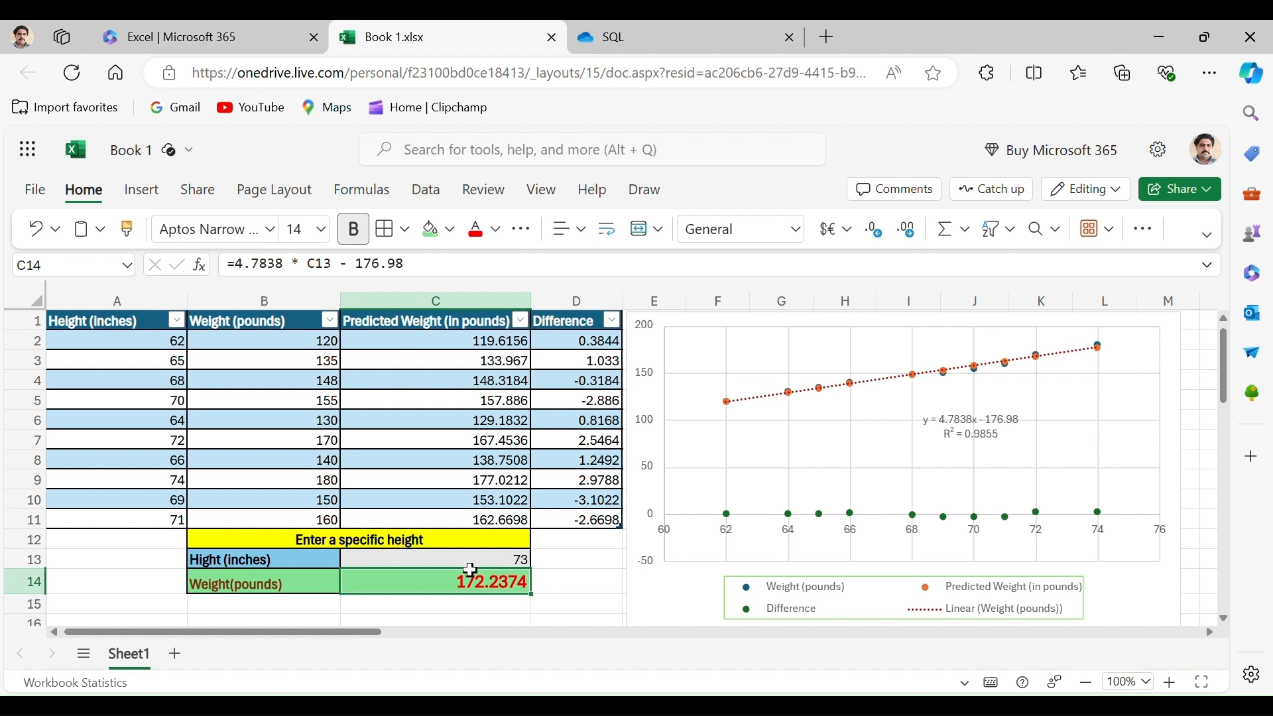
pyautogui.click(470, 569)
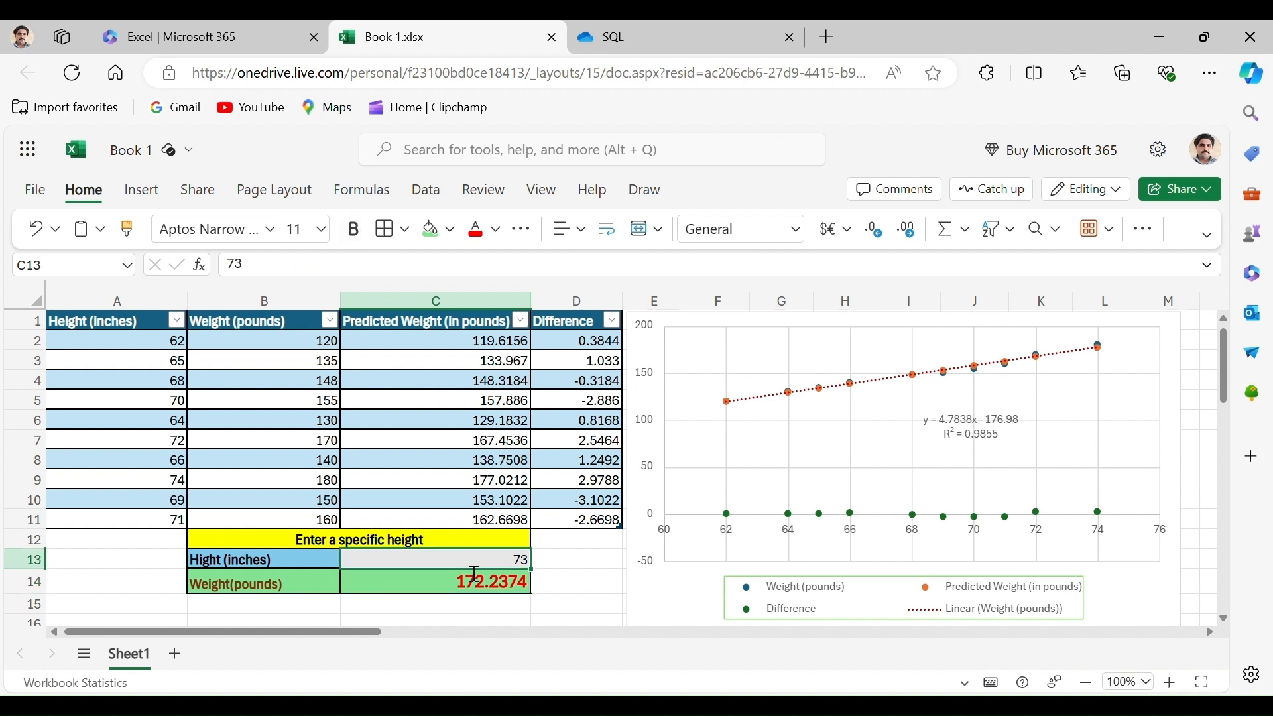
pyautogui.write('59')
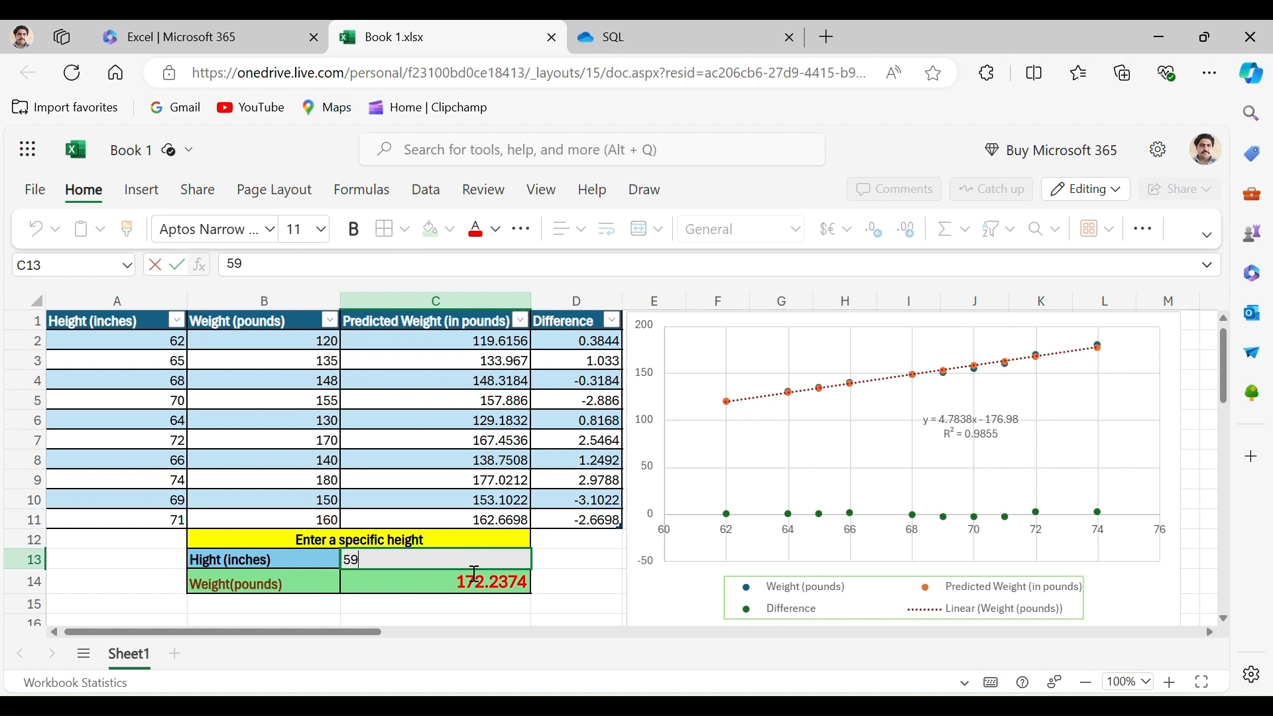
pyautogui.press('Return')
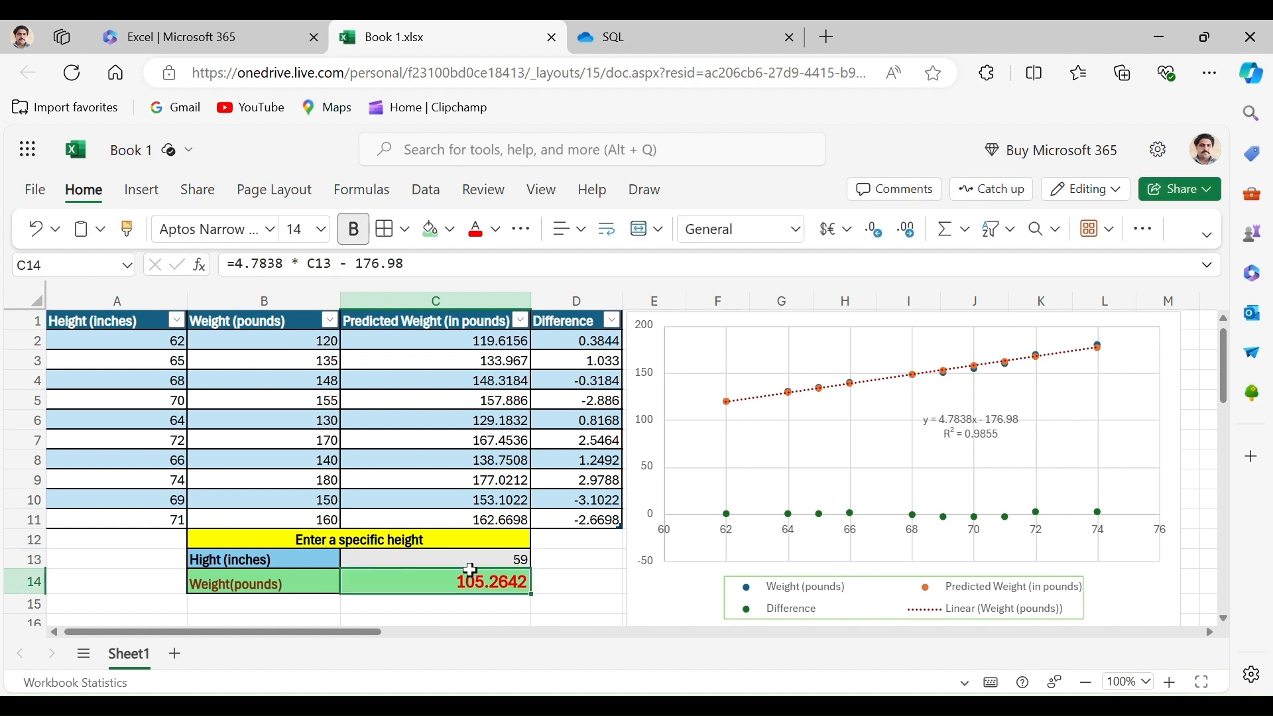
pyautogui.press('Up')
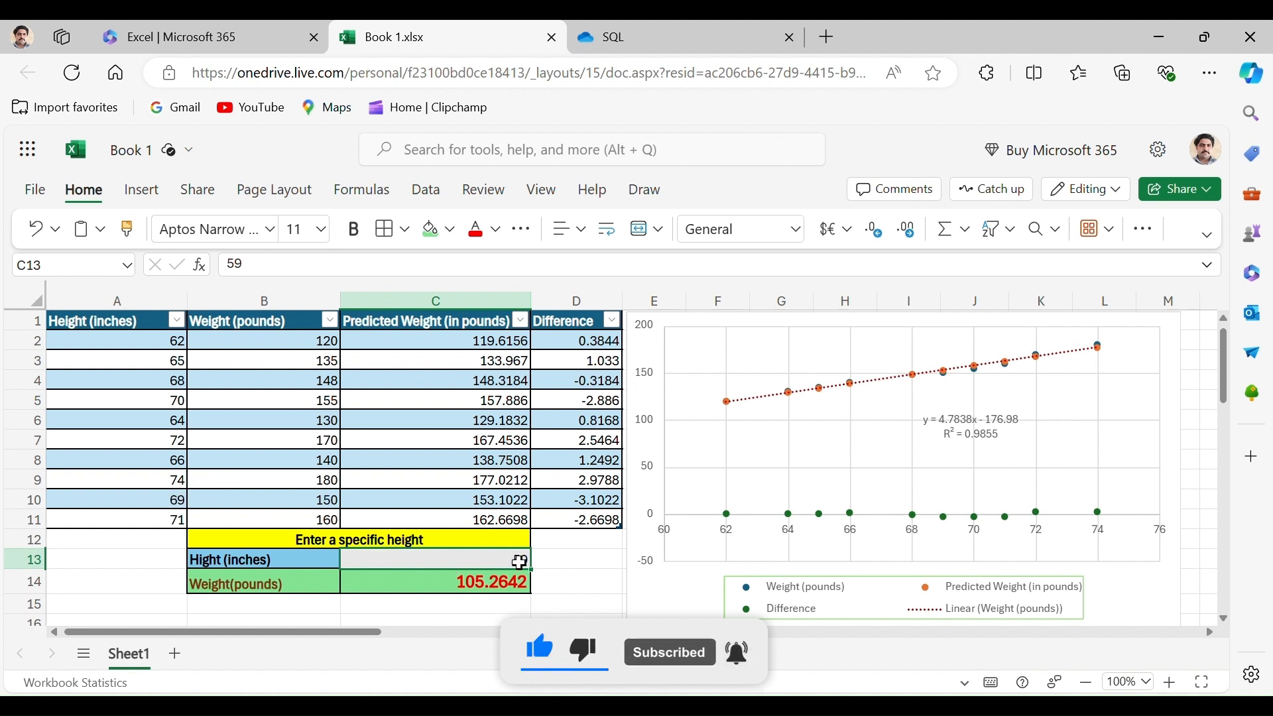
pyautogui.write('71')
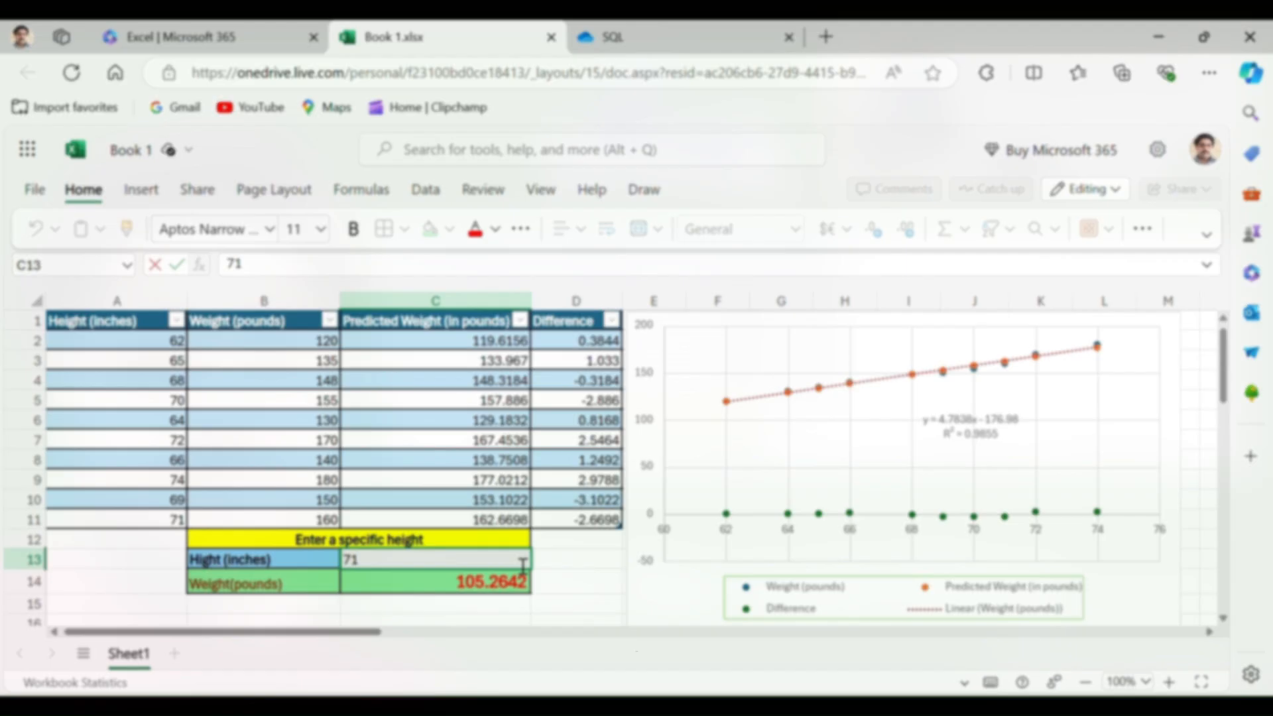